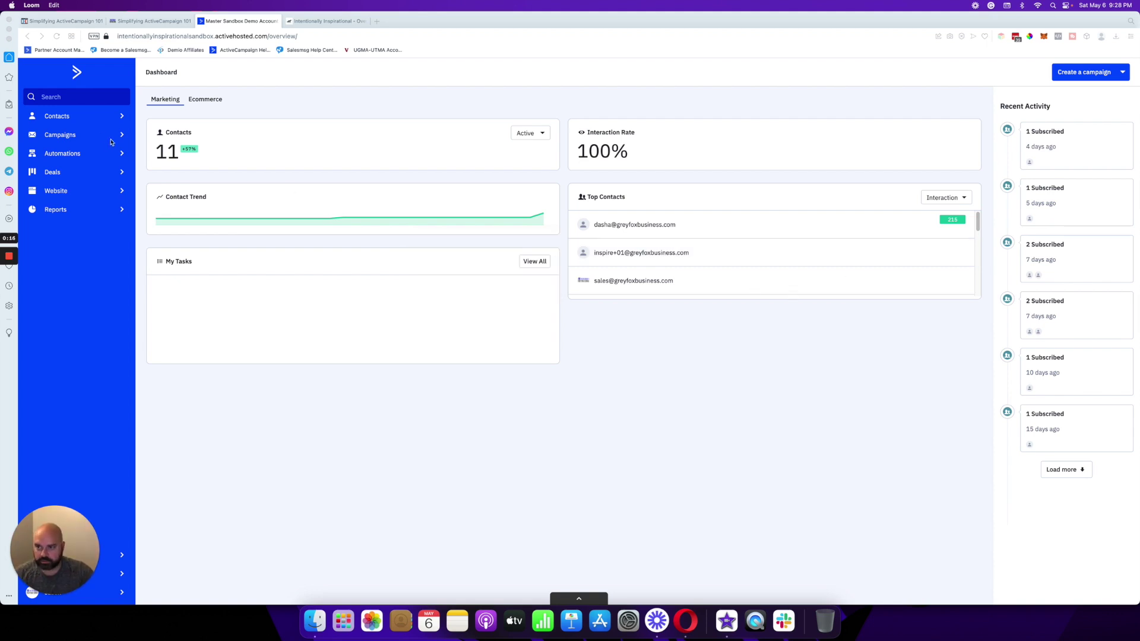
Open the contact fields list and review the General Details and 1234 Maple Street groups.
left_click(94, 122)
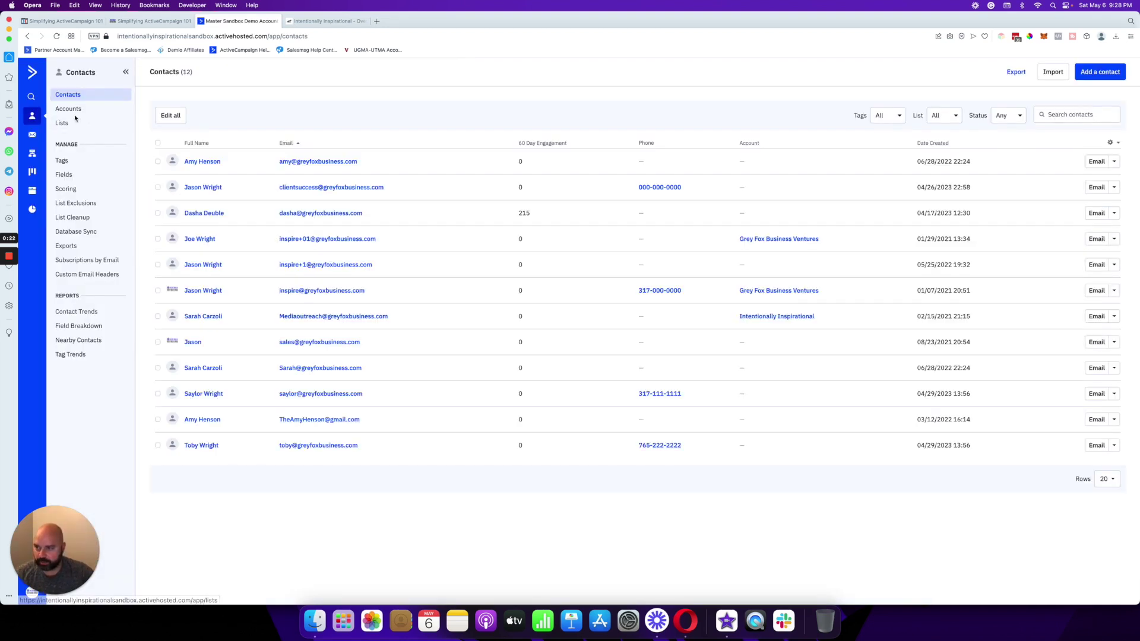
left_click(81, 177)
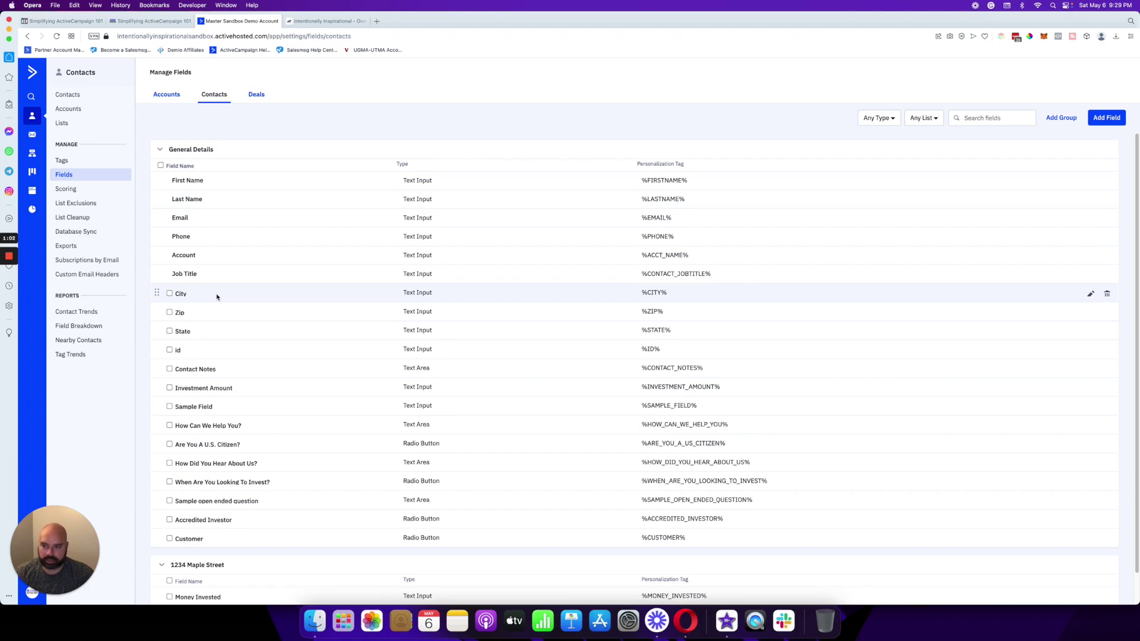
scroll(211, 299, "down", 3)
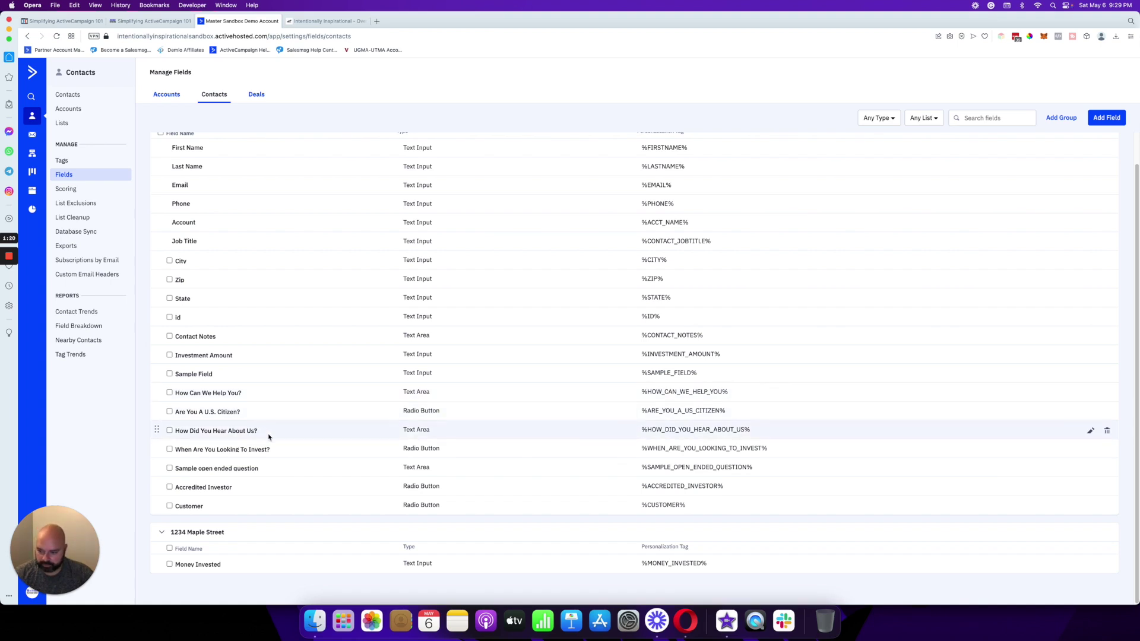
scroll(268, 438, "up", 2)
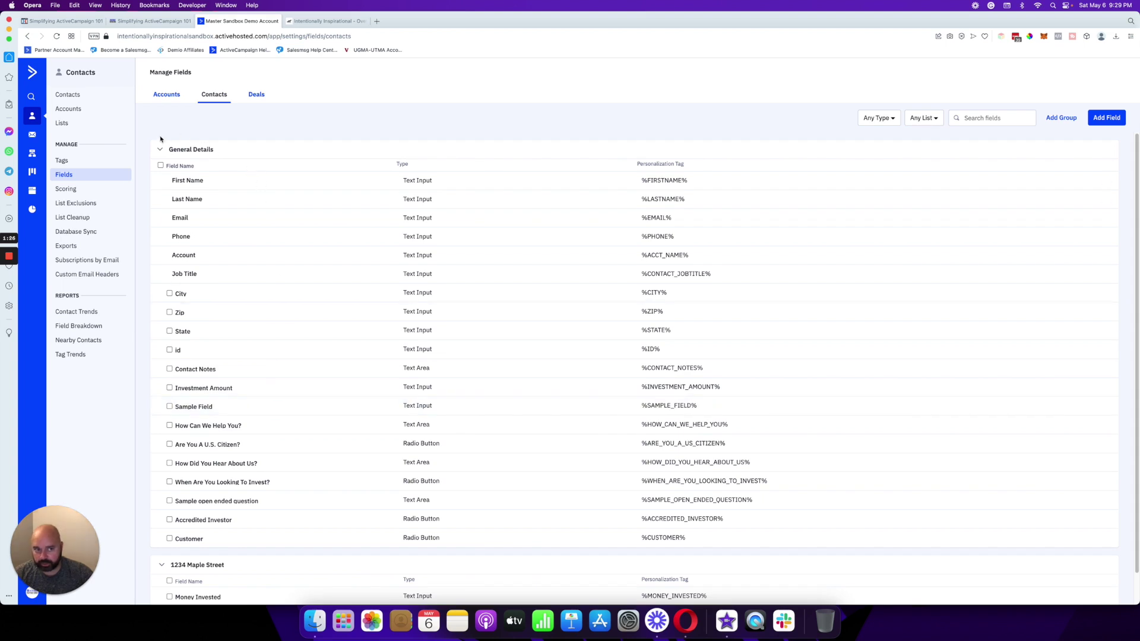
scroll(226, 156, "down", 2)
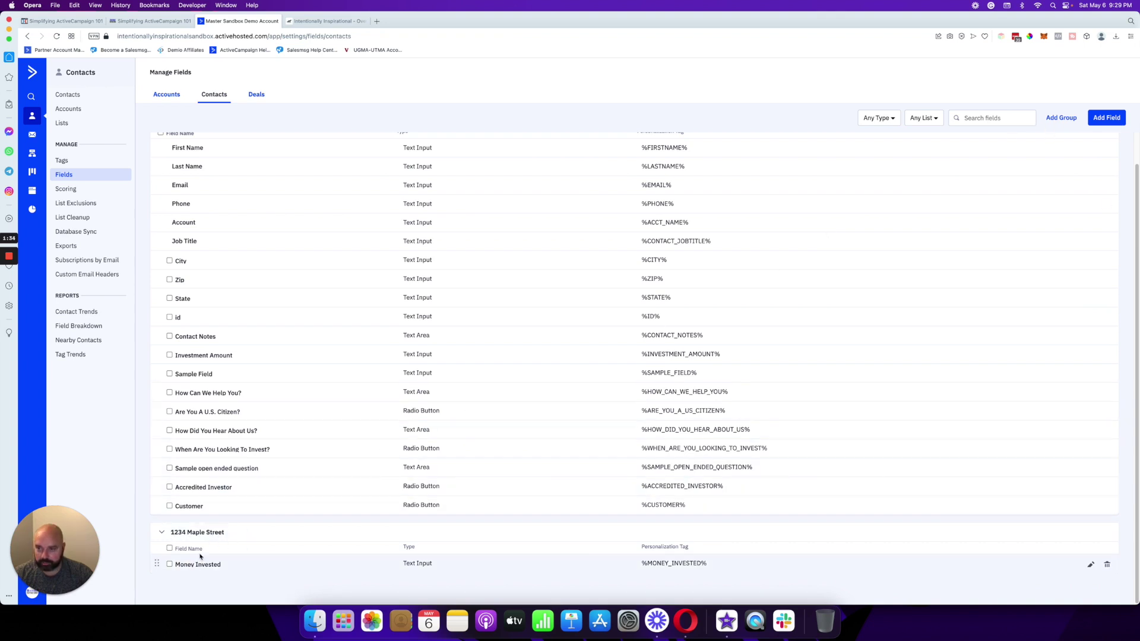
scroll(199, 562, "up", 2)
Switch to the Intentionally Inspirational account and examine its contact field groups from General Details through Inactive Program Info.
left_click(325, 21)
left_click(101, 123)
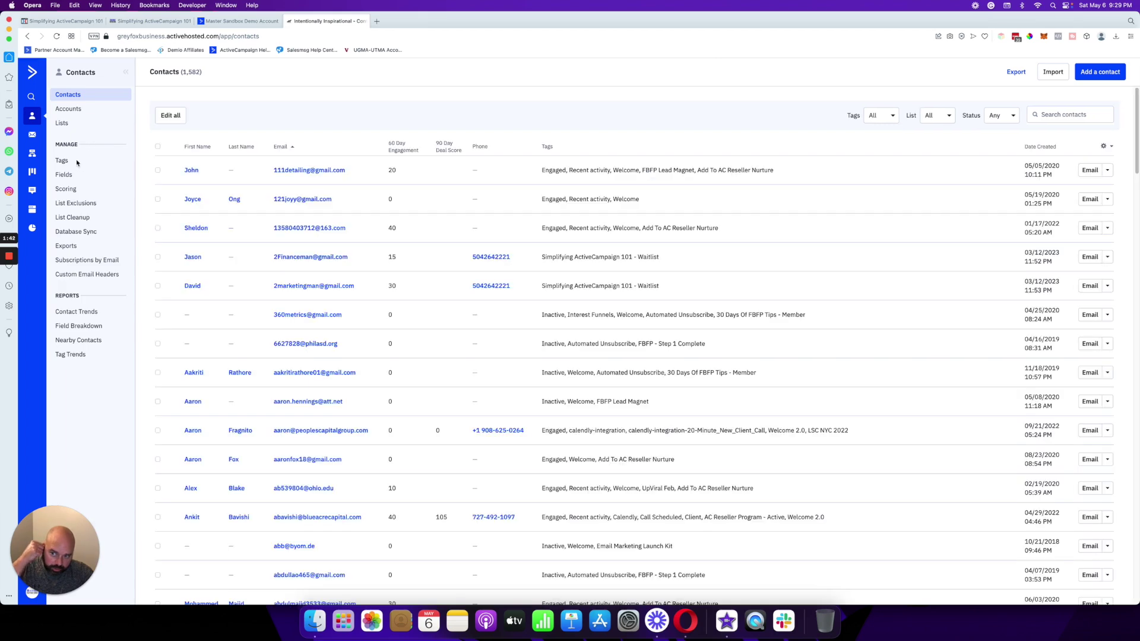
left_click(76, 174)
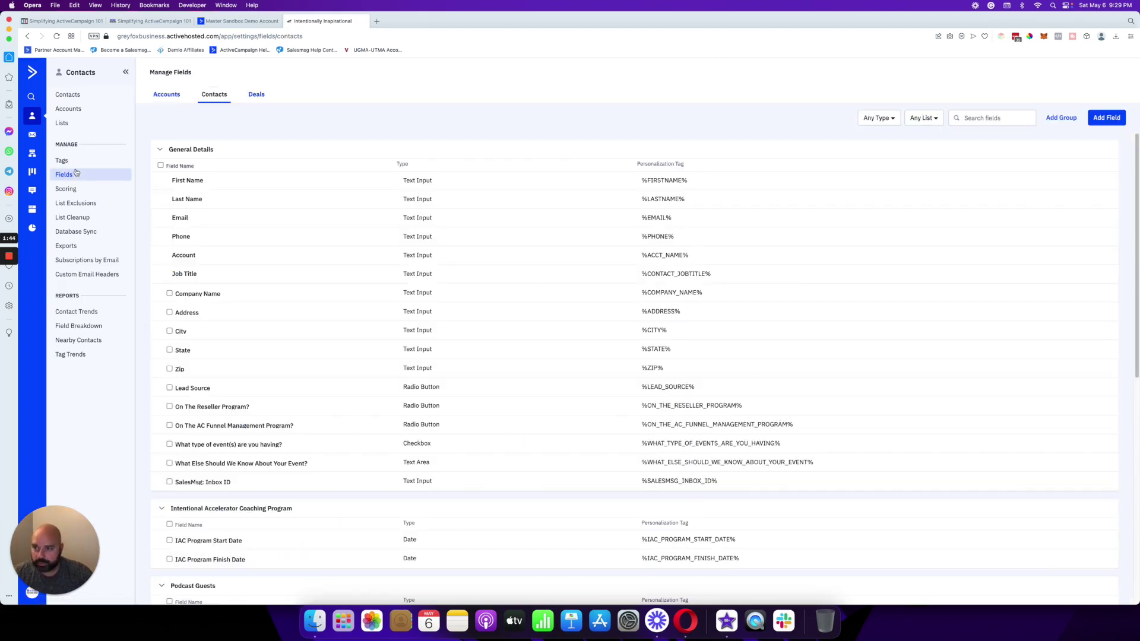
scroll(224, 164, "down", 2)
scroll(224, 165, "down", 1)
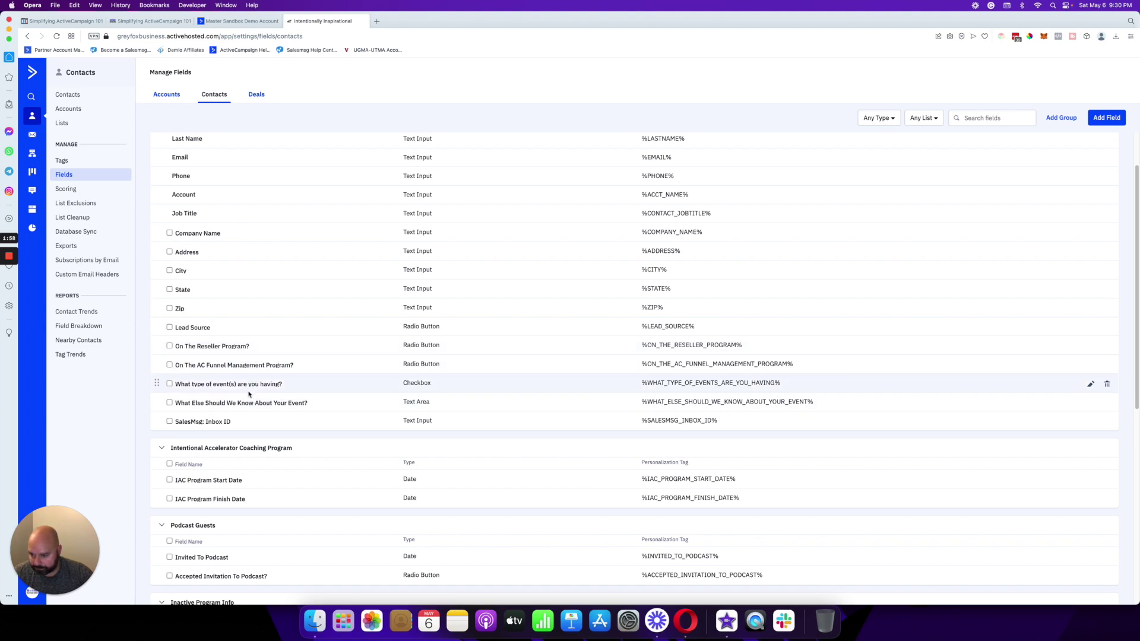
scroll(249, 396, "down", 2)
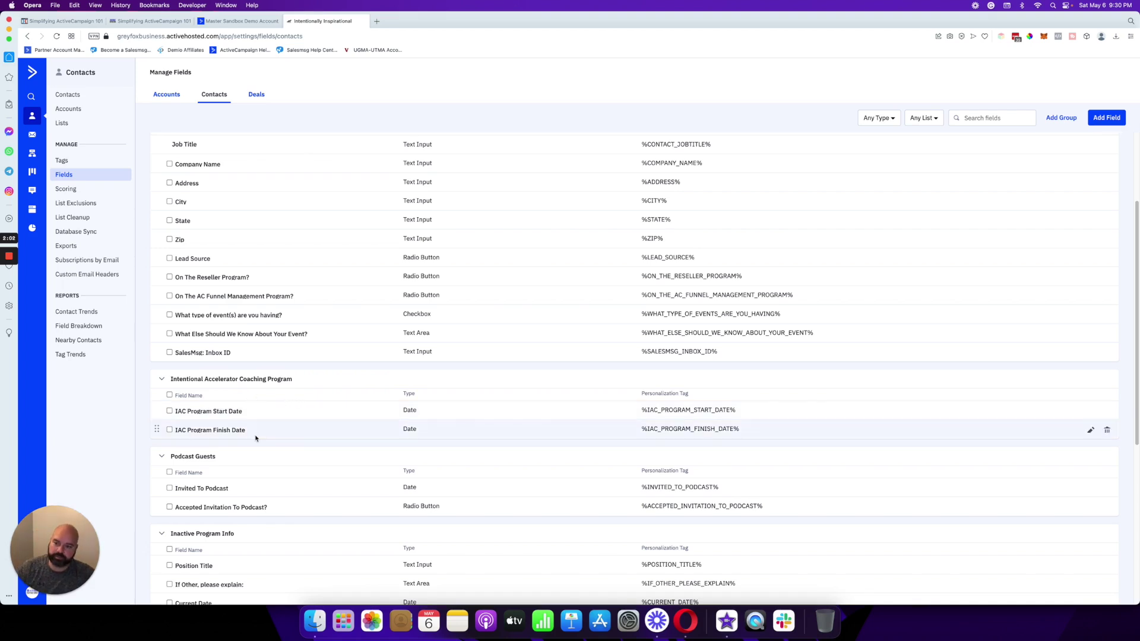
scroll(254, 437, "down", 2)
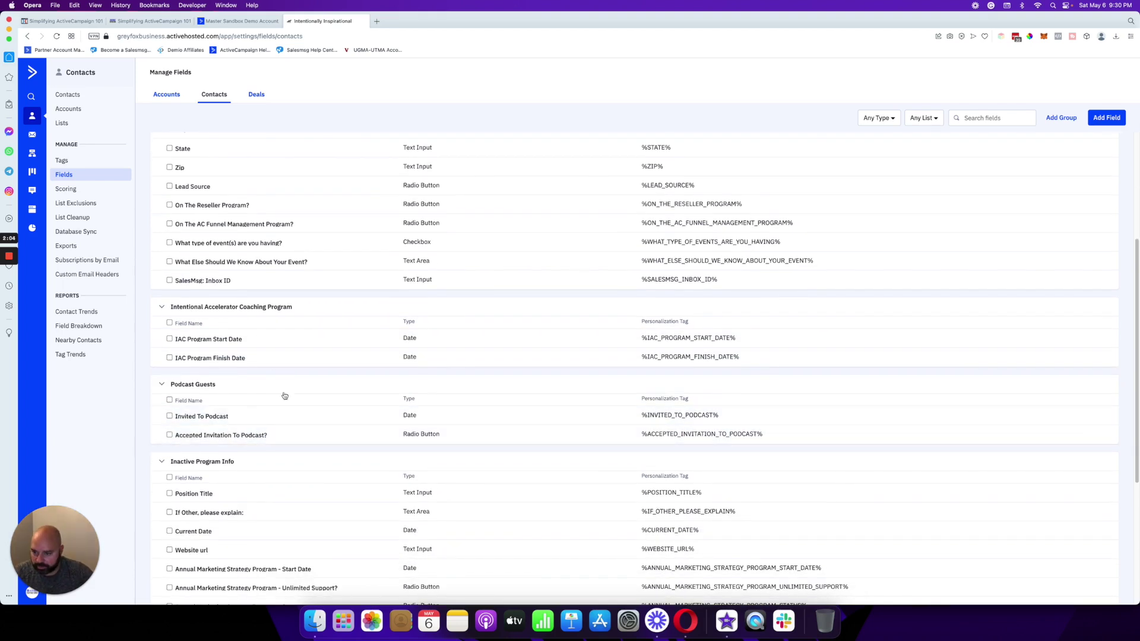
scroll(297, 435, "down", 1)
scroll(295, 437, "down", 4)
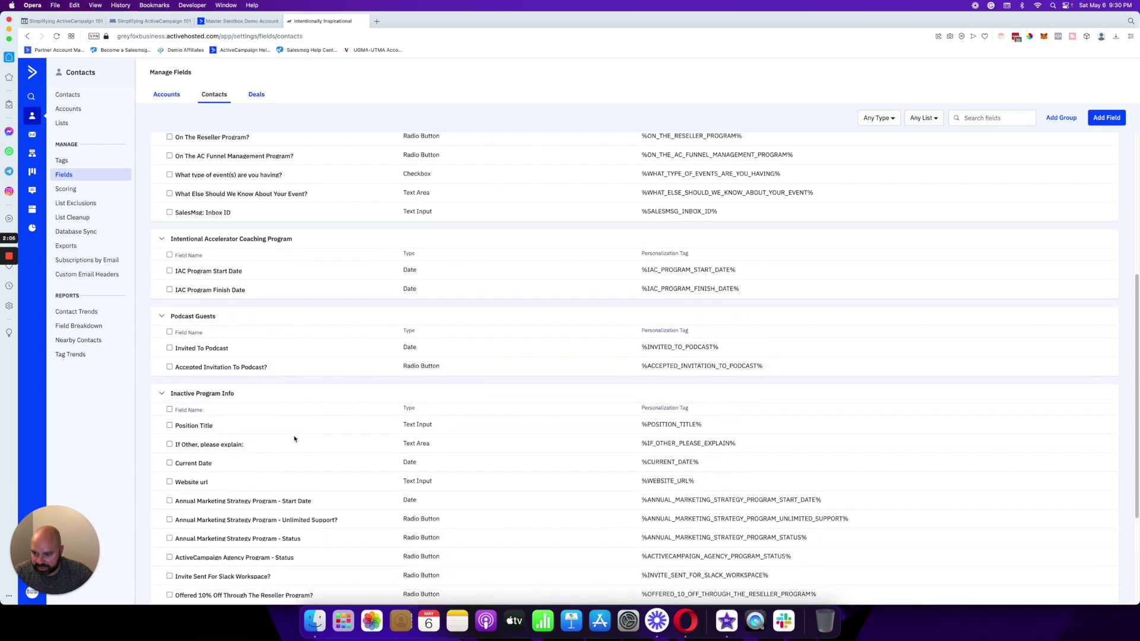
scroll(339, 509, "down", 2)
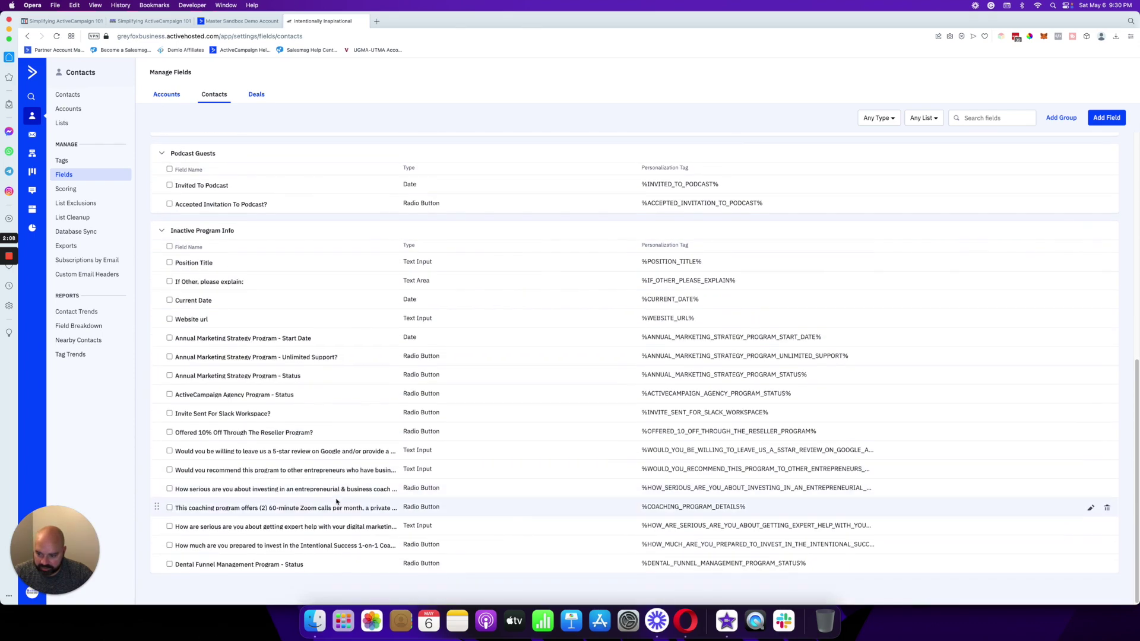
scroll(338, 501, "up", 10)
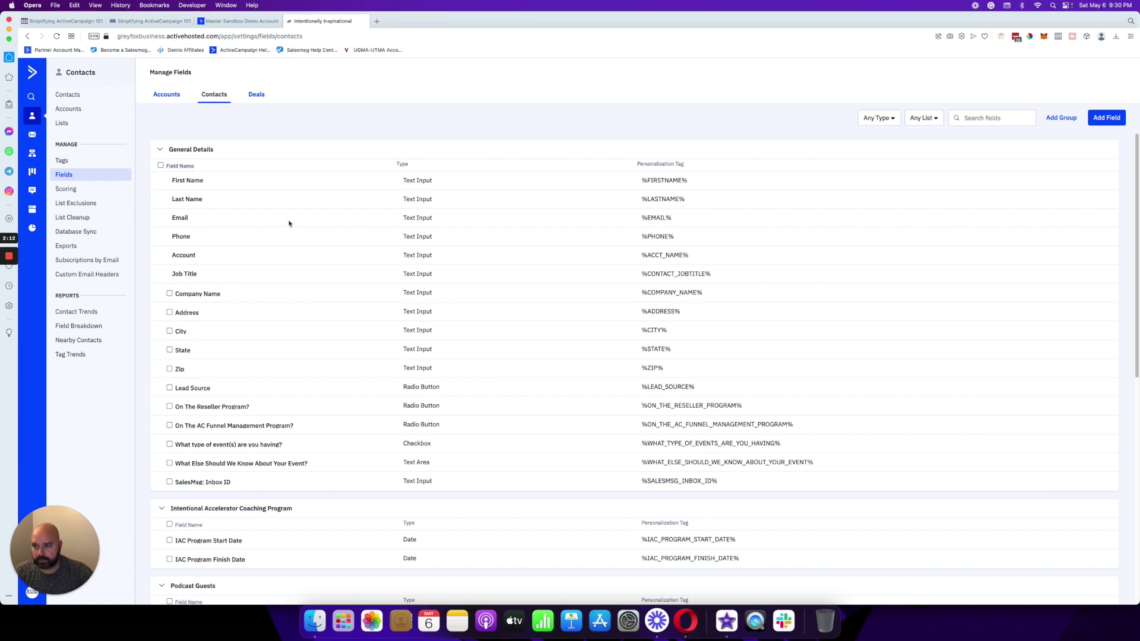
Return to the sandbox account, open the first contact's record and show its empty fields.
left_click(230, 21)
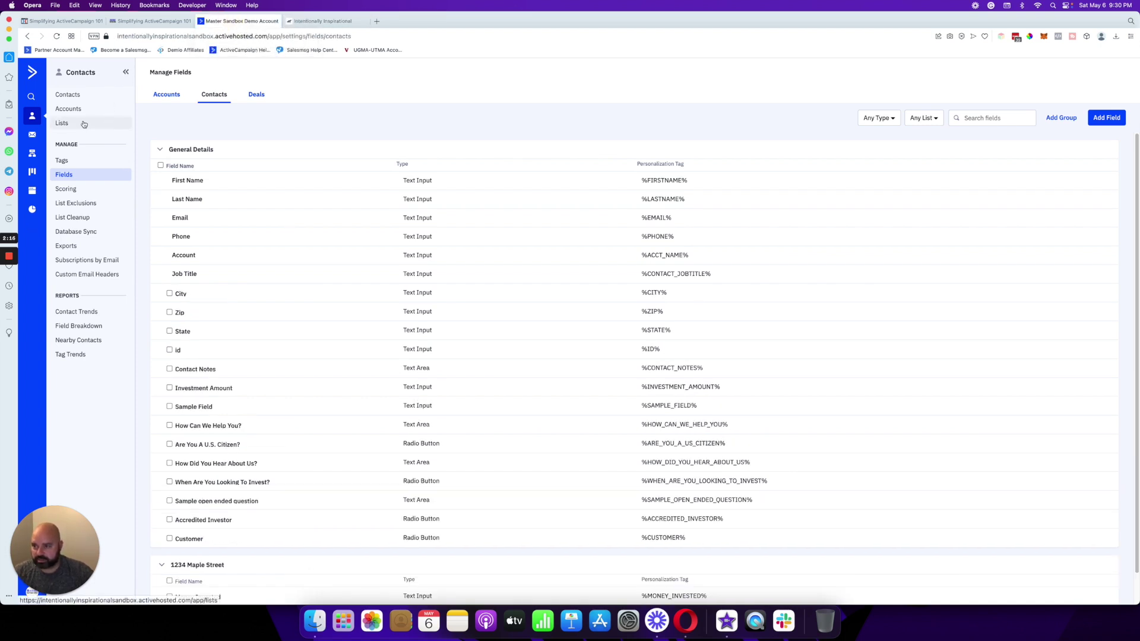
left_click(68, 95)
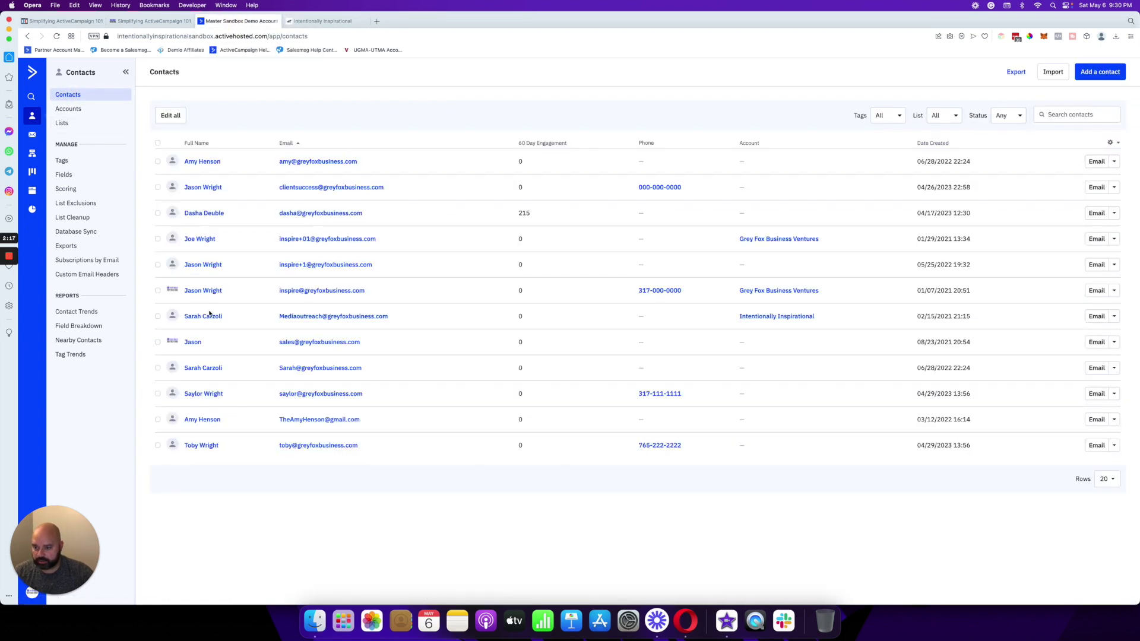
left_click(204, 162)
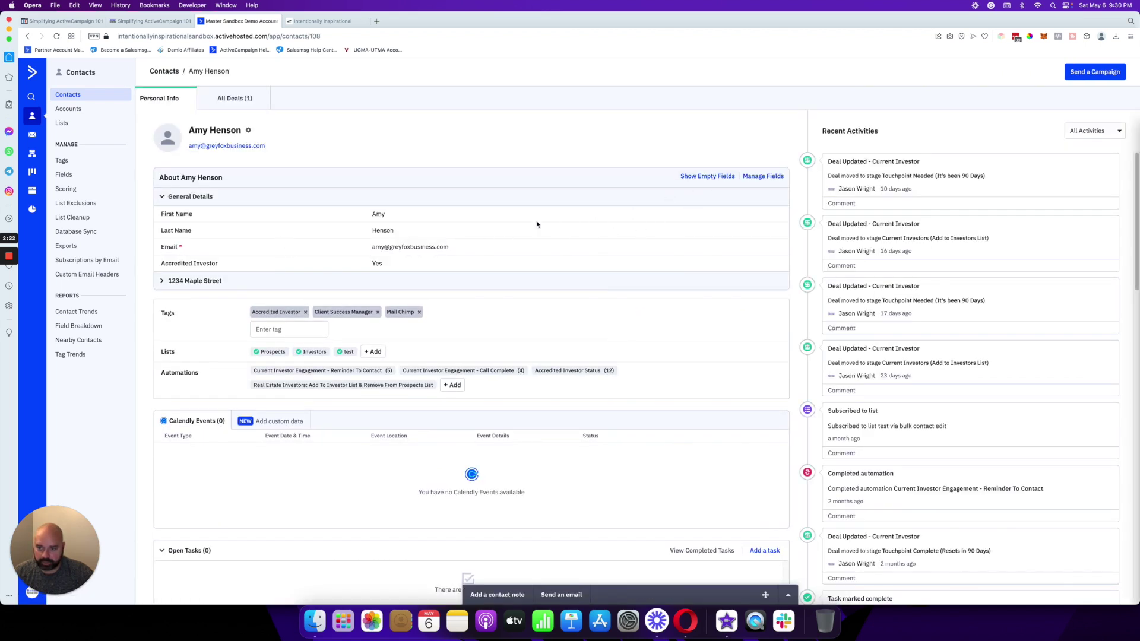
left_click(699, 176)
scroll(546, 340, "down", 1)
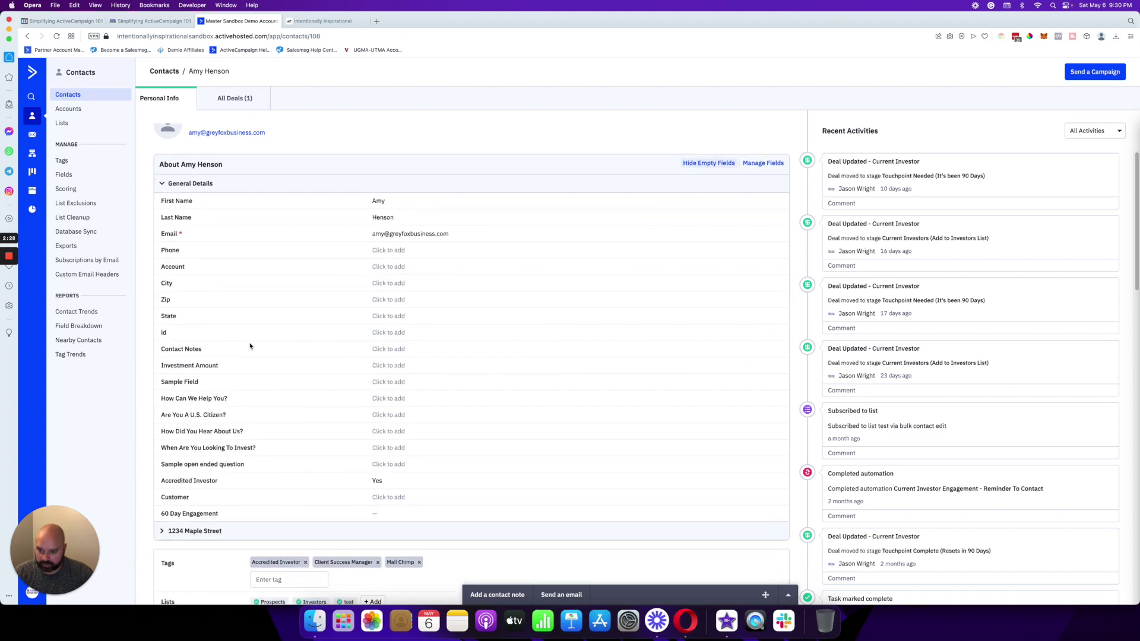
Expand and collapse the contact's 1234 Maple Street group, and toggle the empty fields off and on again.
left_click(161, 532)
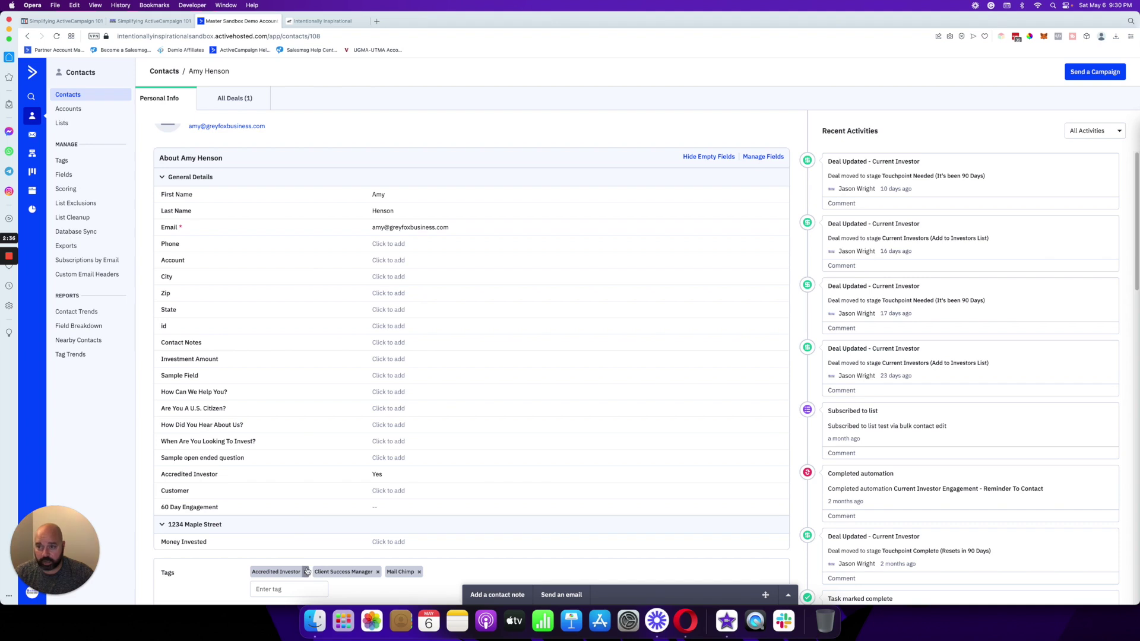
left_click(159, 530)
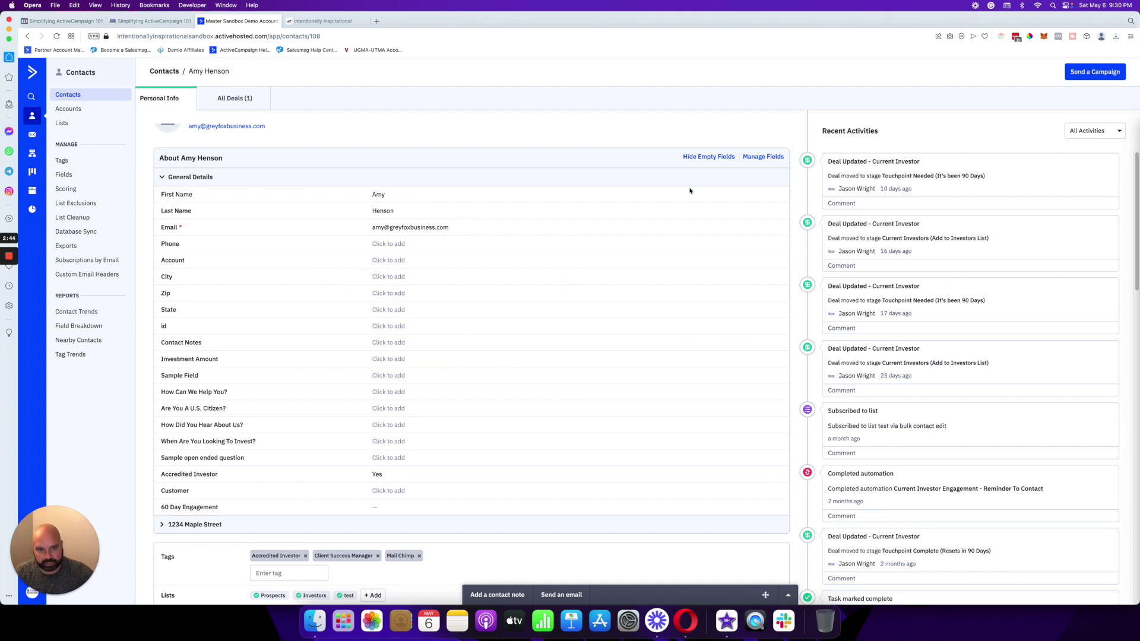
left_click(698, 159)
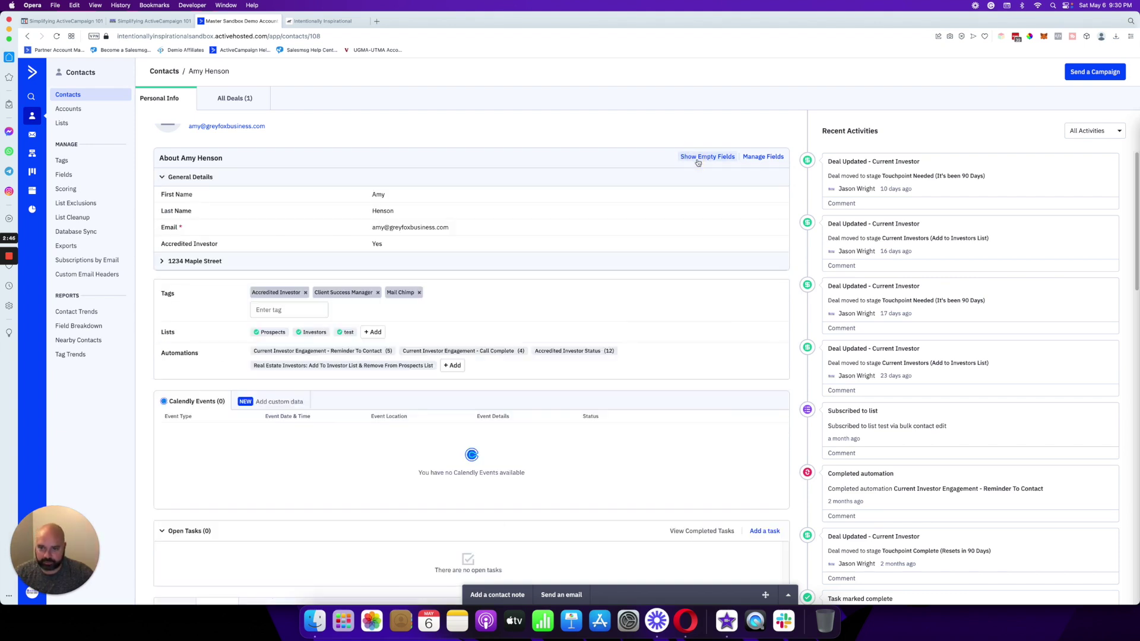
left_click(698, 160)
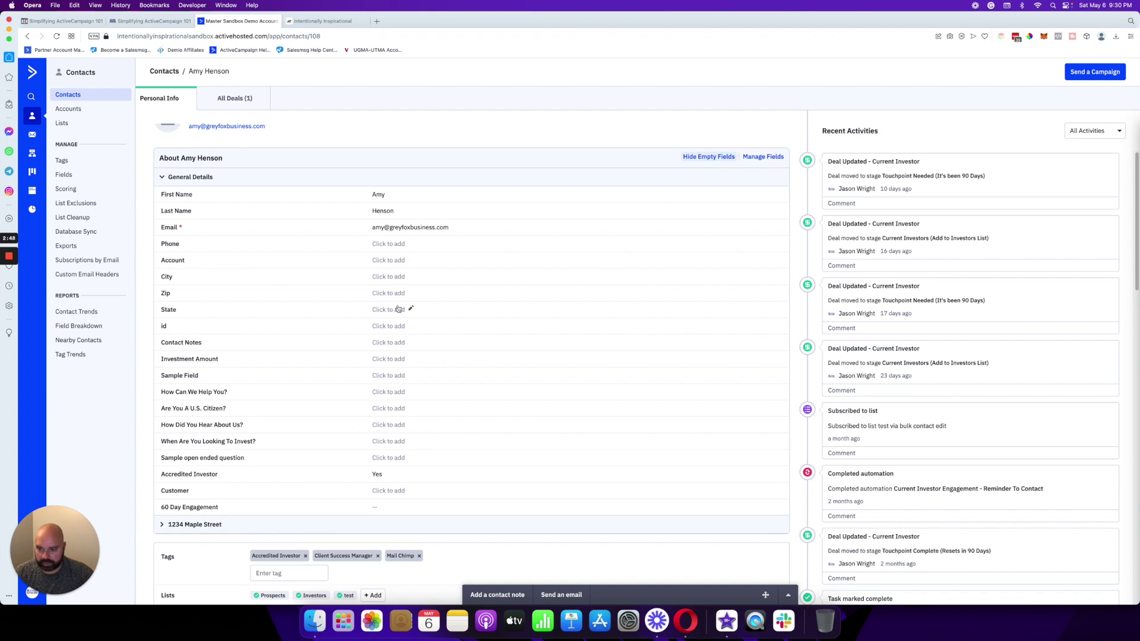
Open field management from the contact's record and review the listed contact fields.
left_click(764, 158)
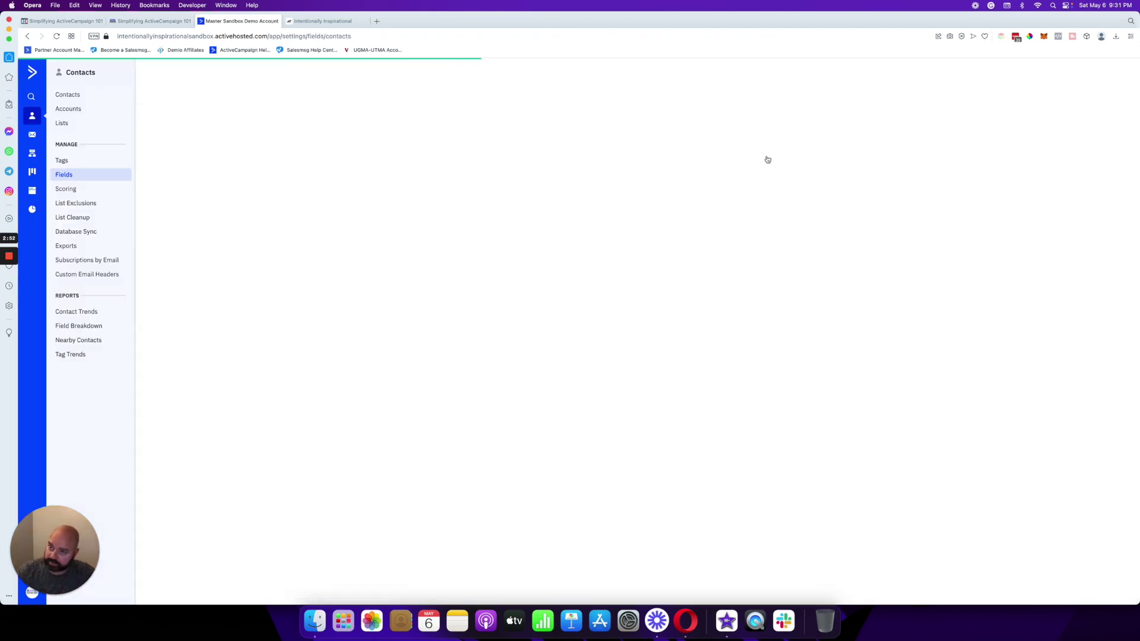
scroll(554, 247, "down", 1)
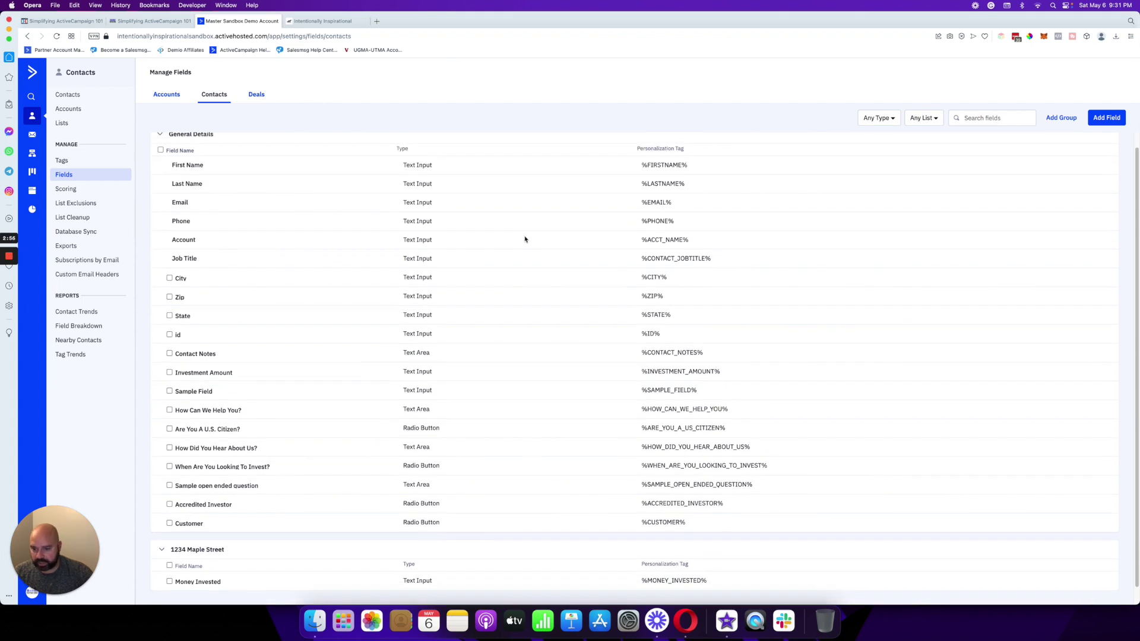
scroll(516, 239, "up", 1)
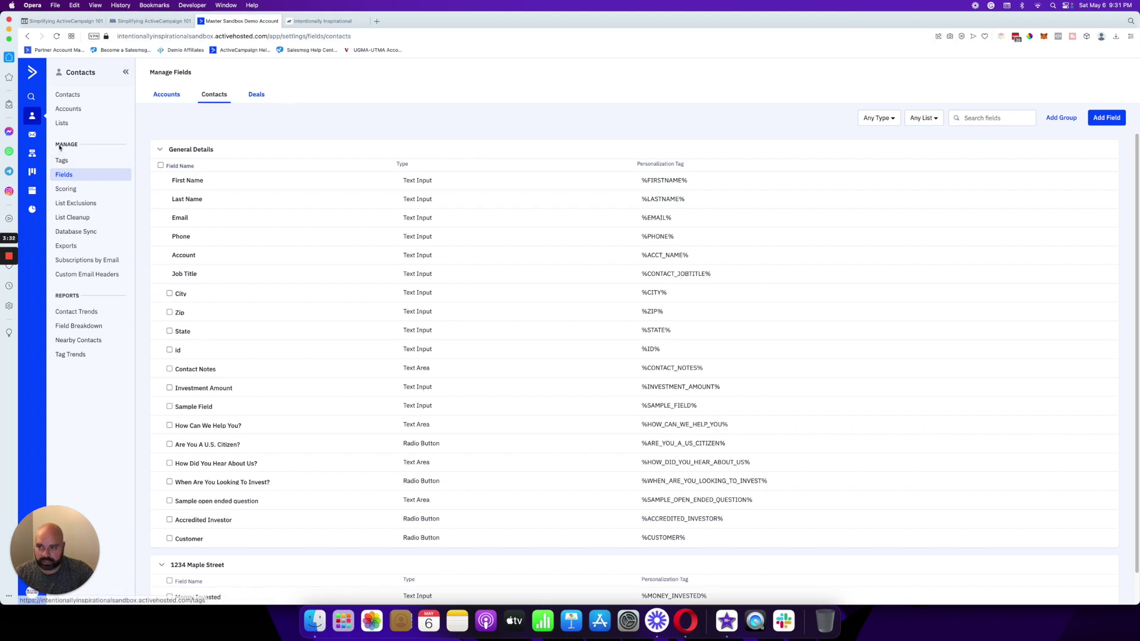
Reopen the first contact's record, look through its sections and return to field management from there.
left_click(67, 95)
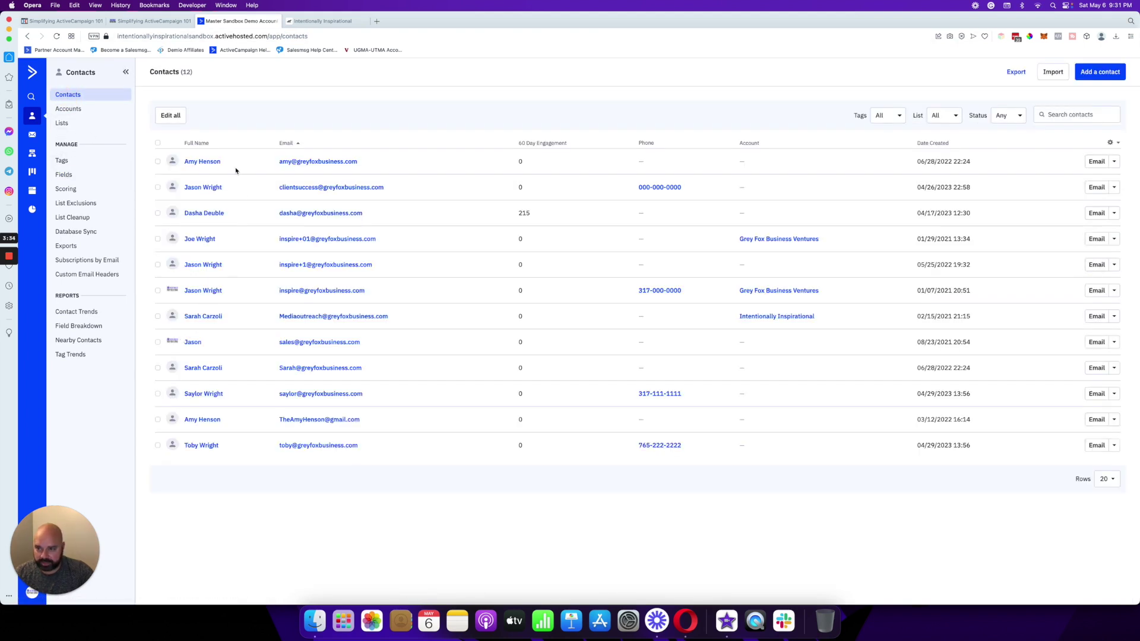
left_click(201, 161)
scroll(279, 436, "down", 10)
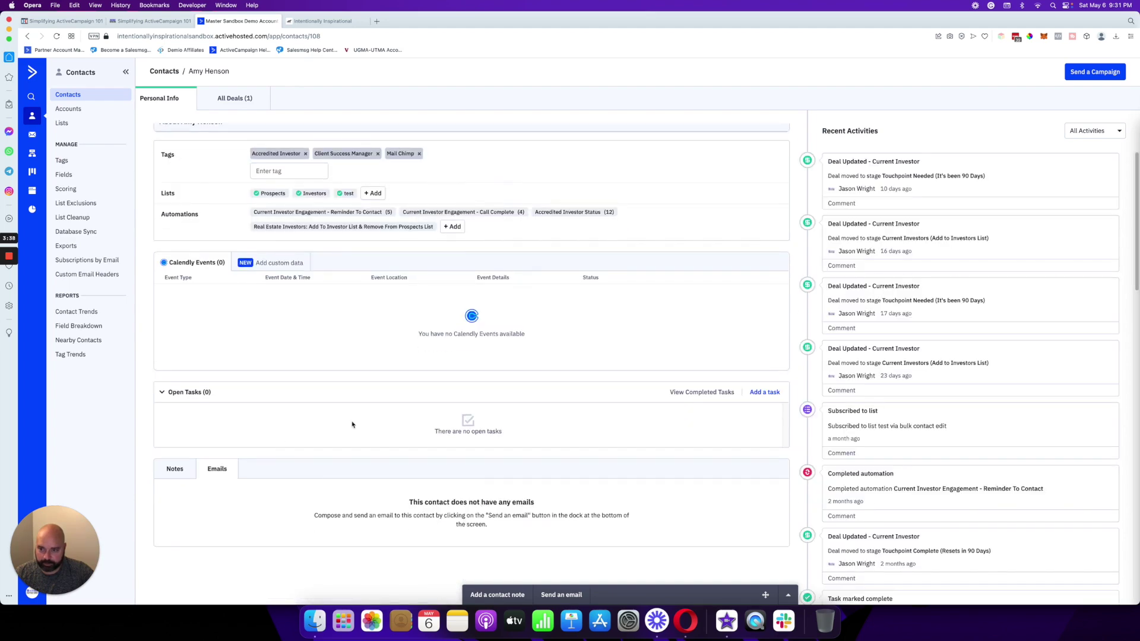
scroll(352, 425, "up", 10)
left_click(758, 177)
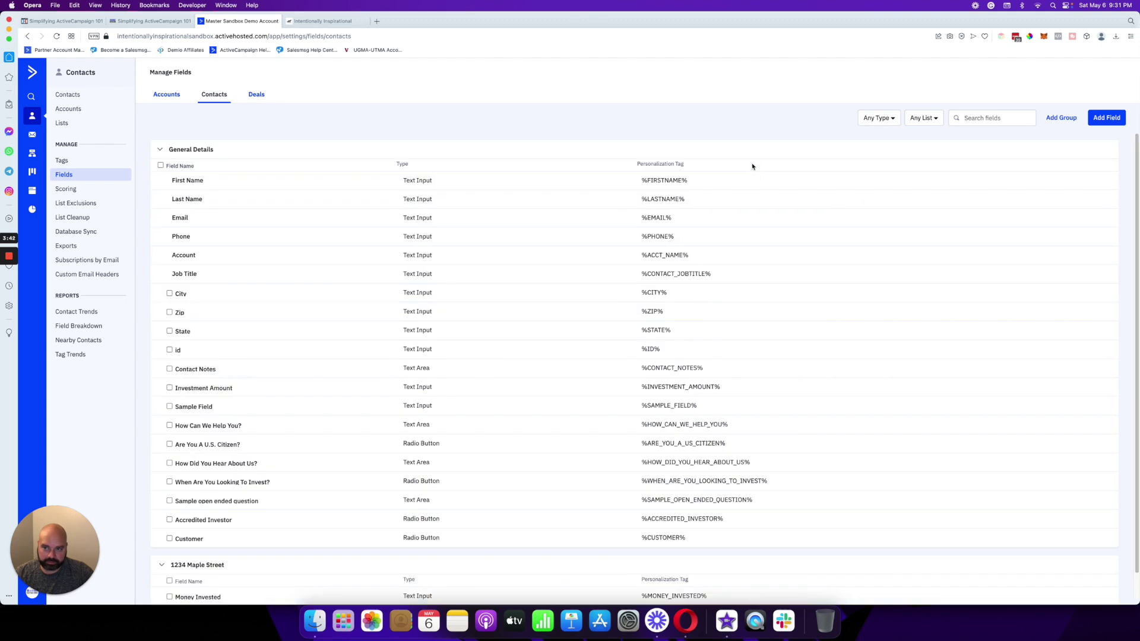
Start a new contact field, view the groups it can belong to, and name it "example".
left_click(1107, 118)
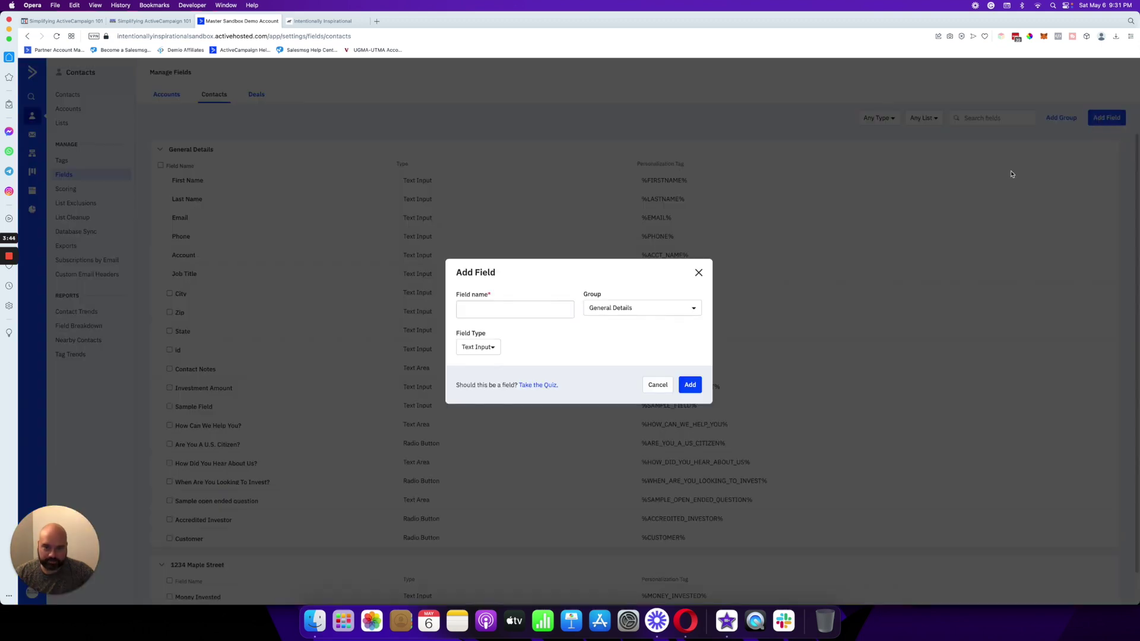
left_click(500, 309)
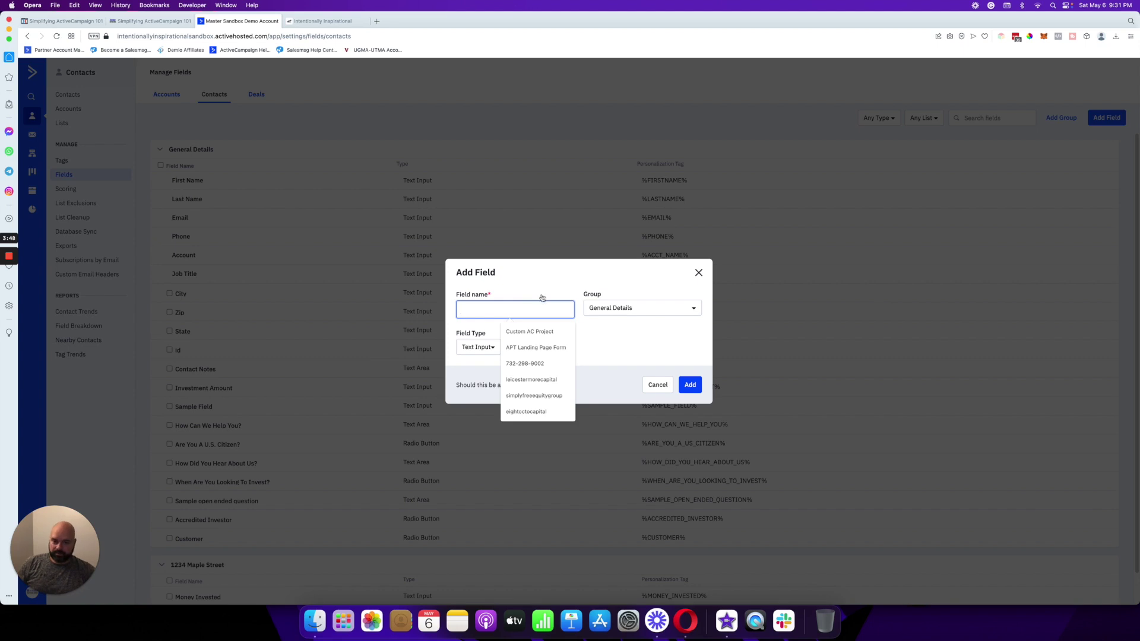
left_click(543, 284)
left_click(520, 309)
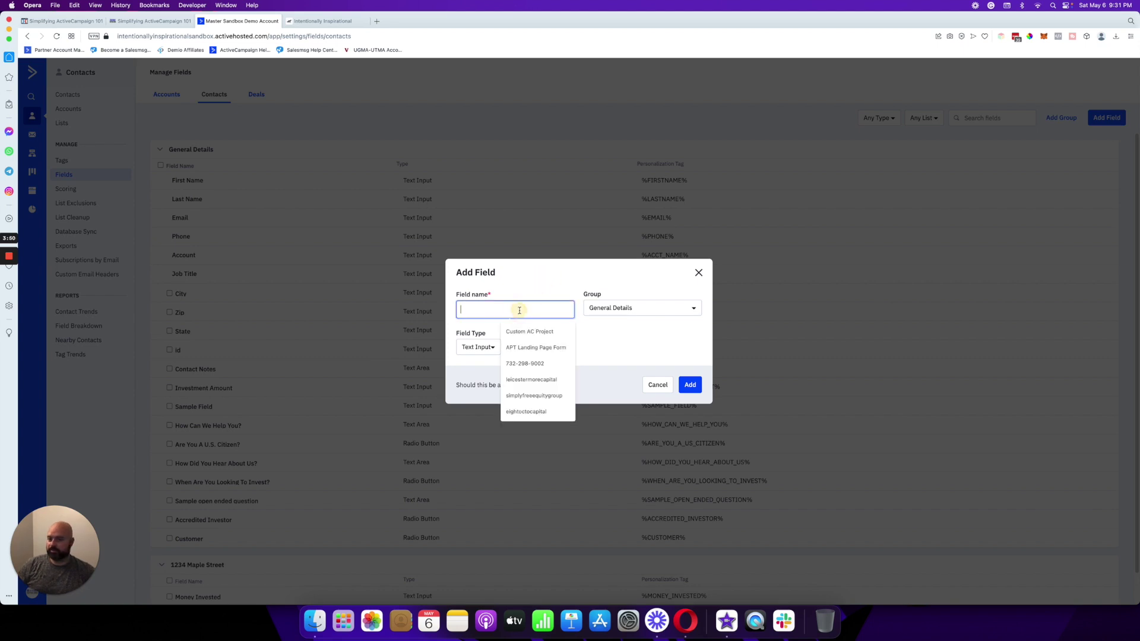
left_click(520, 273)
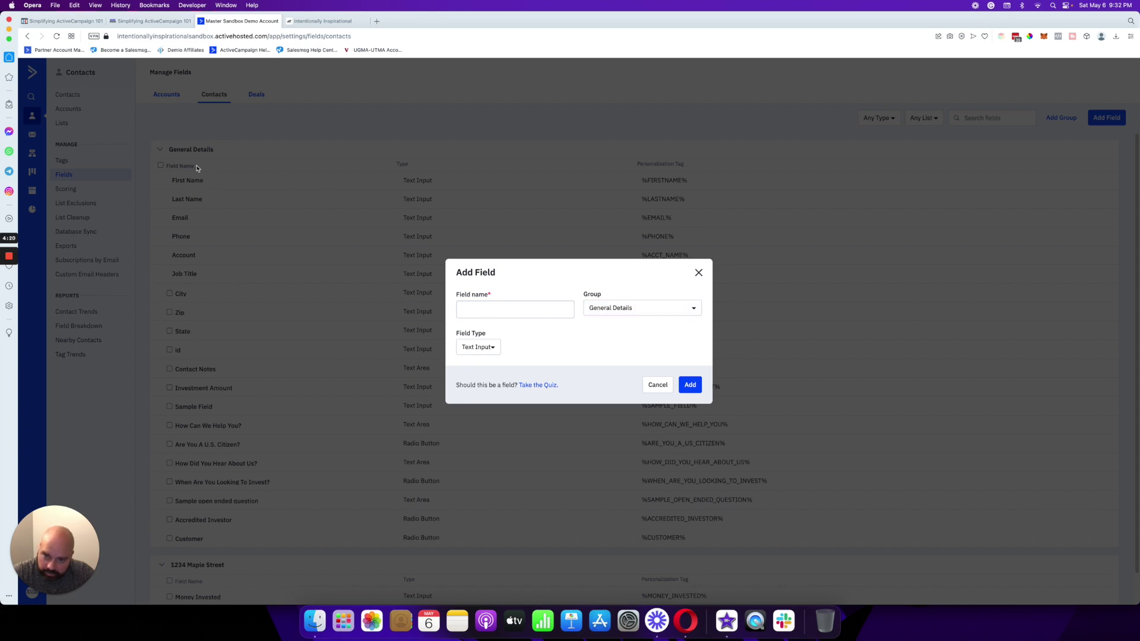
left_click(617, 314)
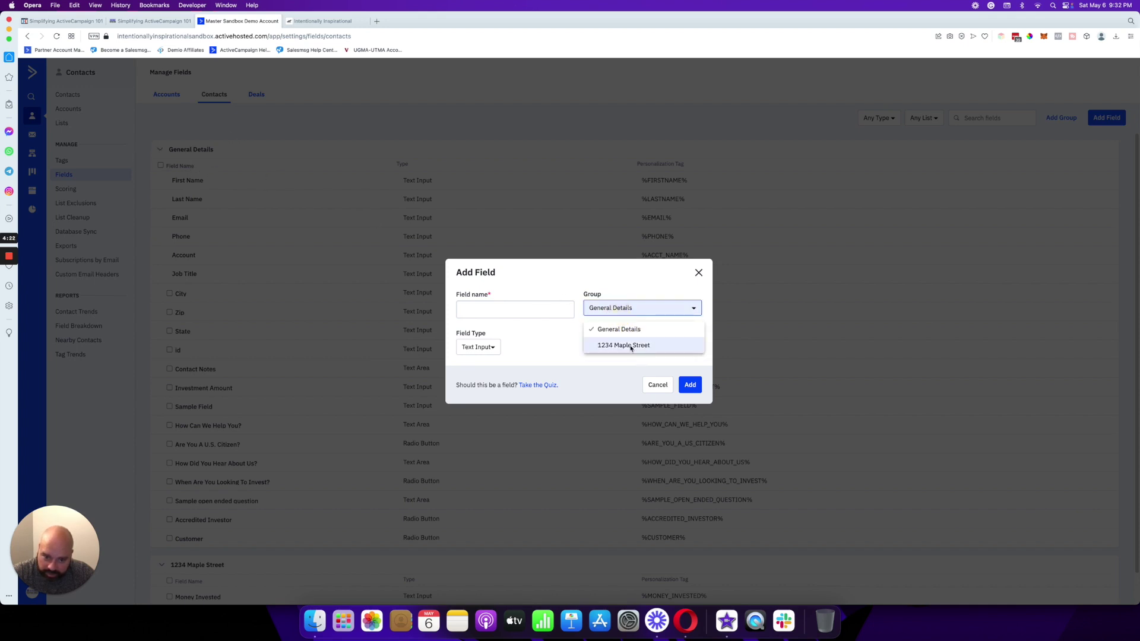
left_click(510, 309)
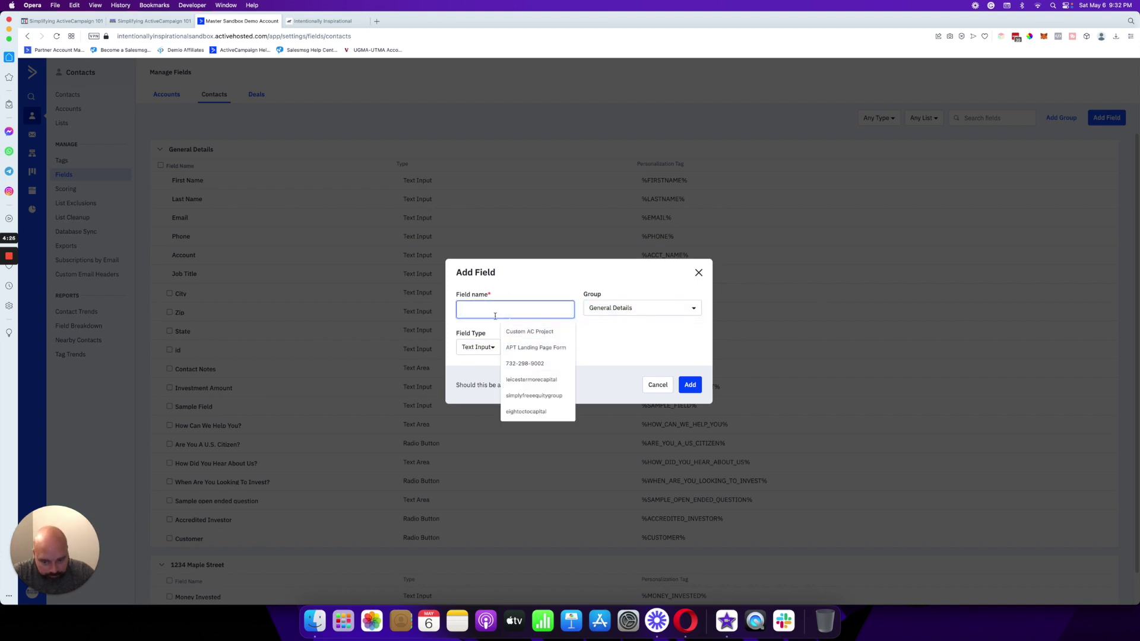
type("example")
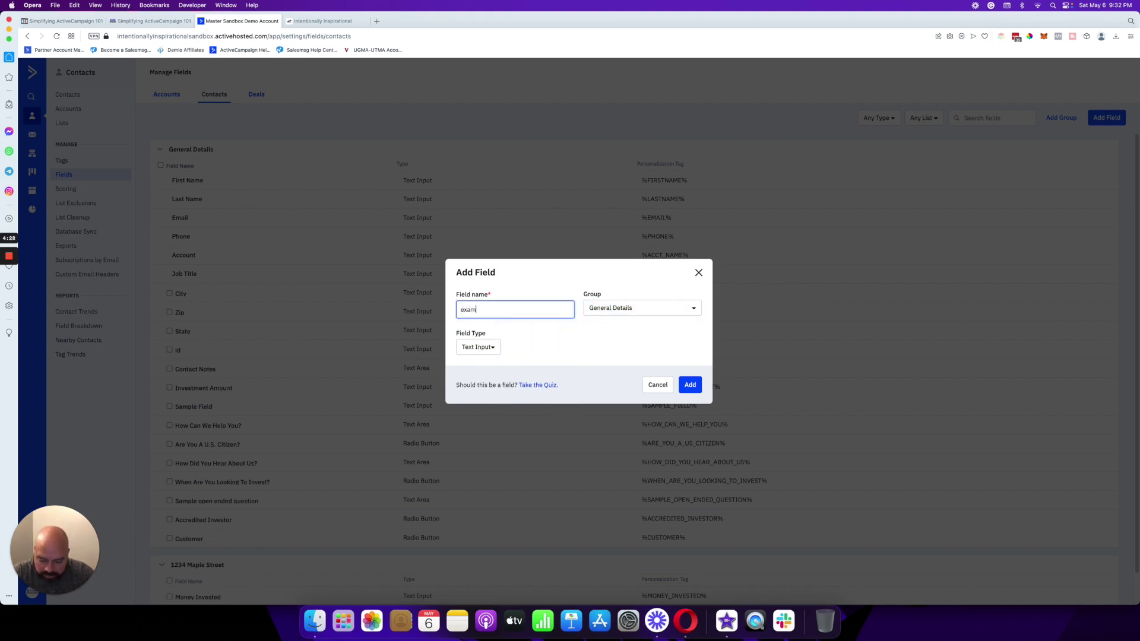
Look through all the field types available for the new field, and discard the field without adding it.
left_click(487, 347)
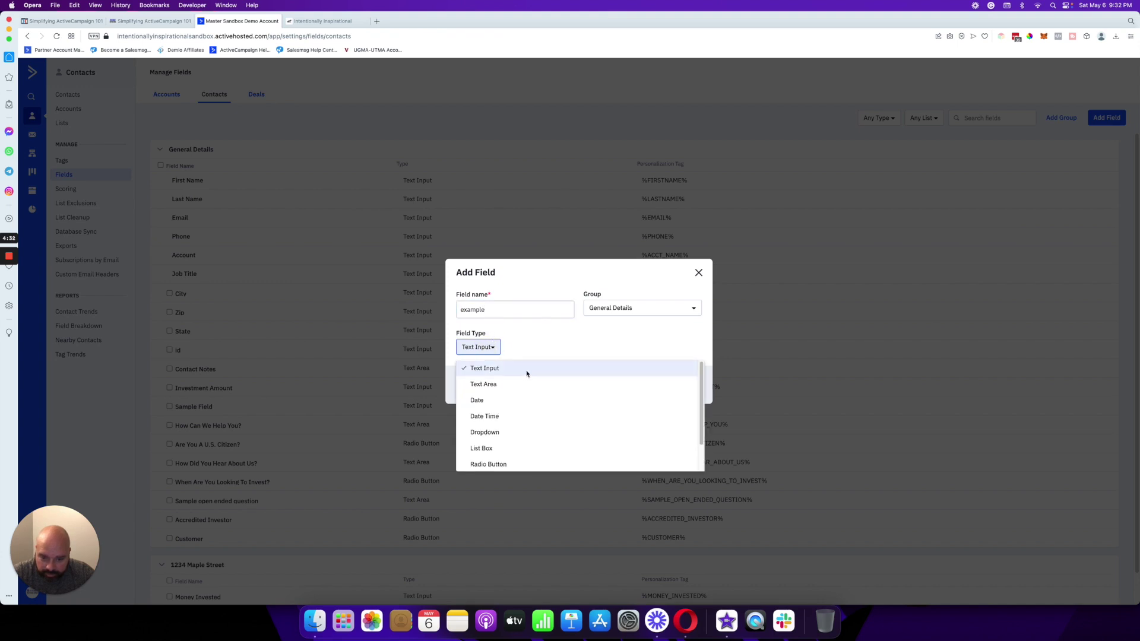
scroll(534, 384, "down", 2)
scroll(534, 385, "up", 2)
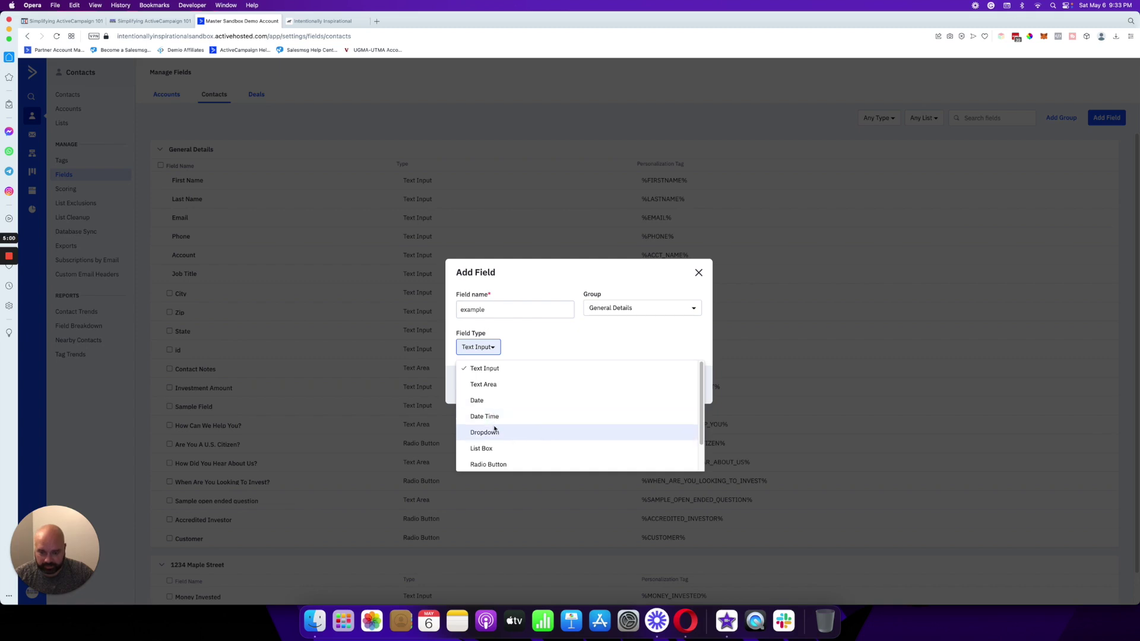
scroll(494, 429, "down", 1)
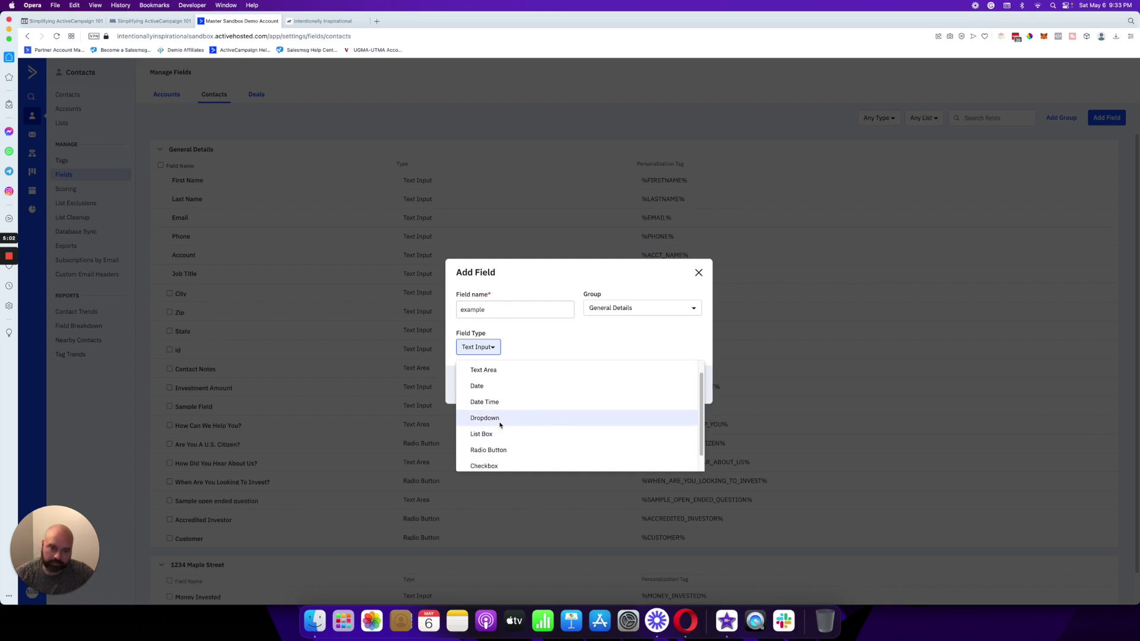
scroll(500, 424, "down", 1)
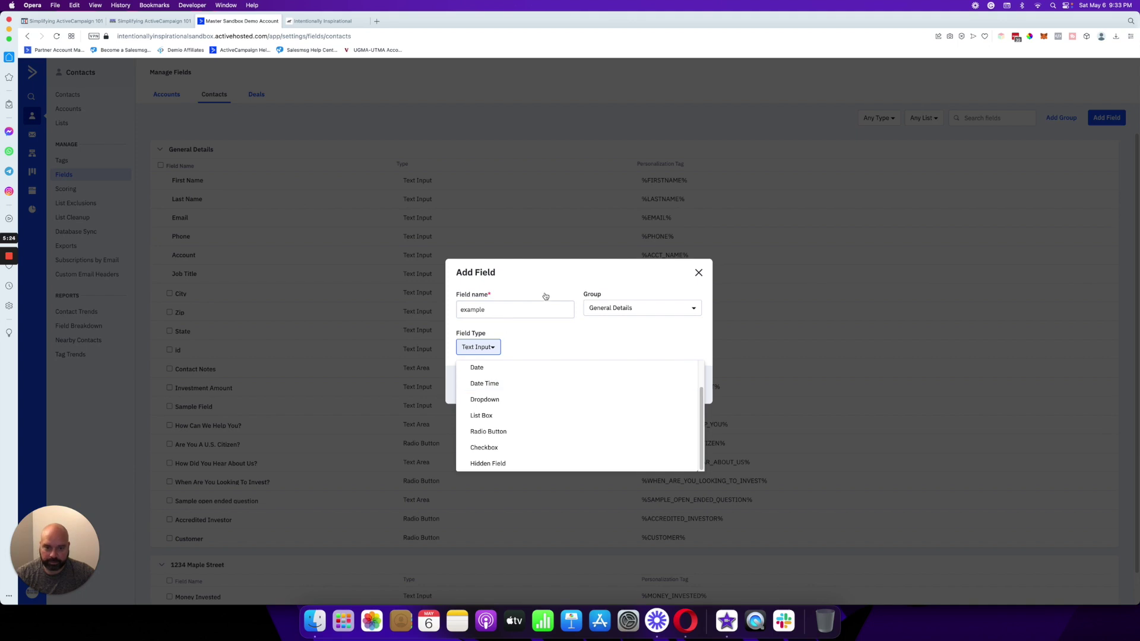
left_click(698, 272)
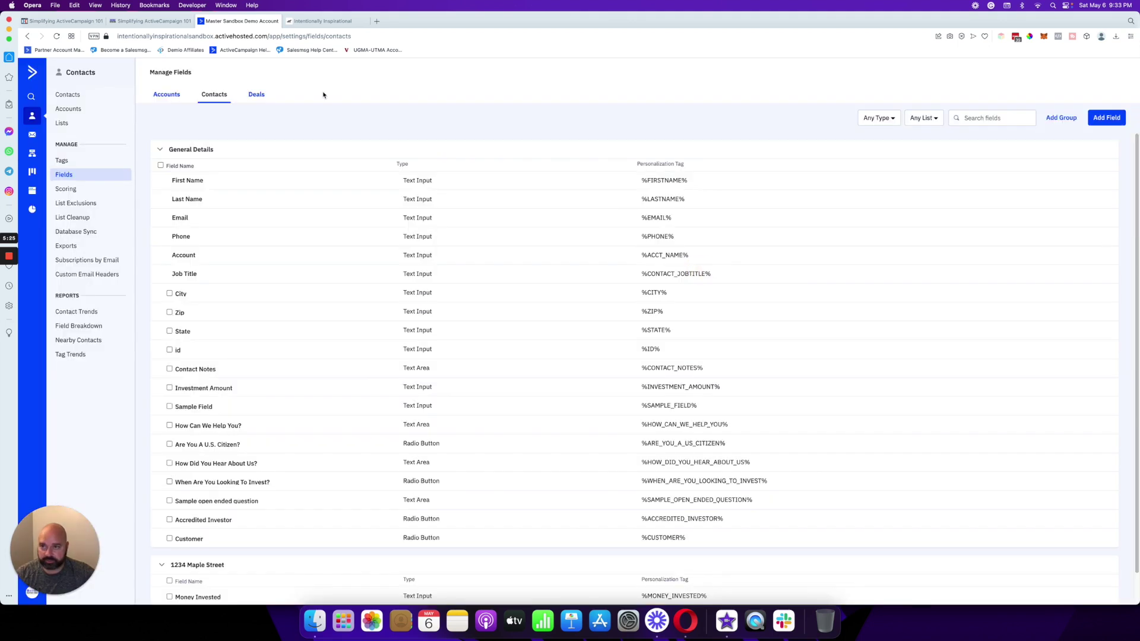
In the Intentionally Inspirational account, view the settings of the "On The Reseller Program?" and "What type of event(s) are you having?" fields without changing them.
left_click(317, 22)
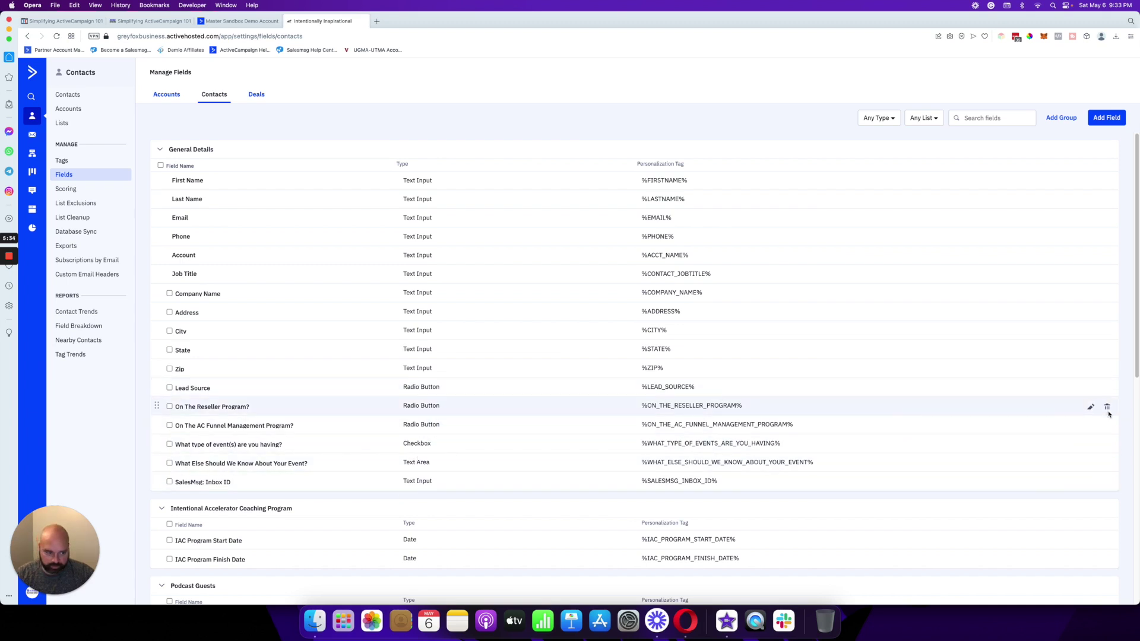
left_click(1090, 408)
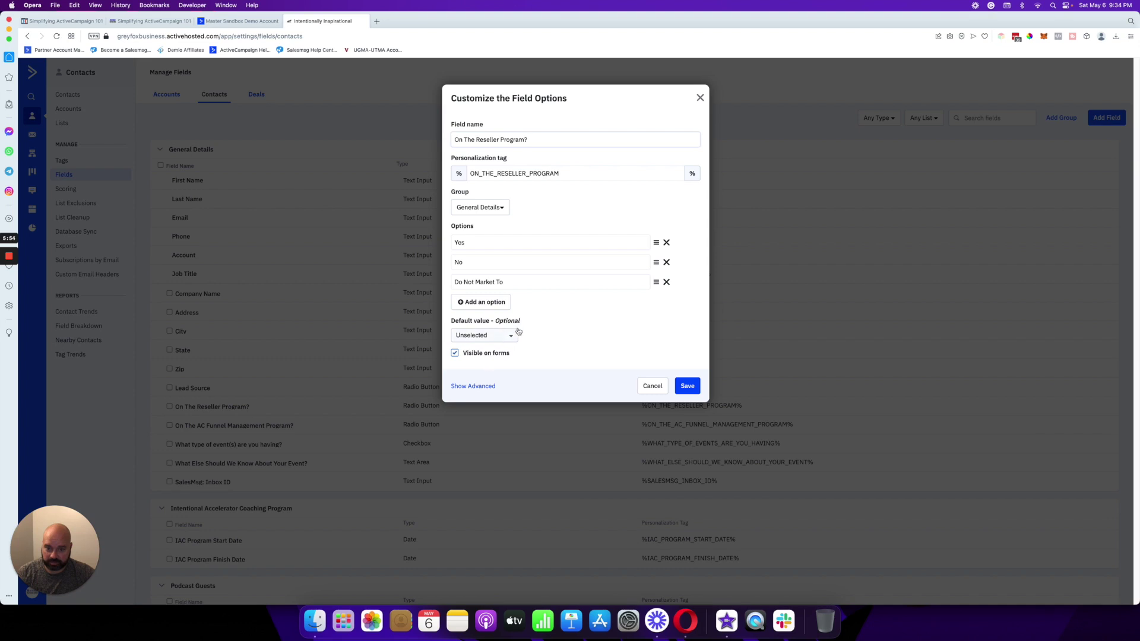
left_click(700, 96)
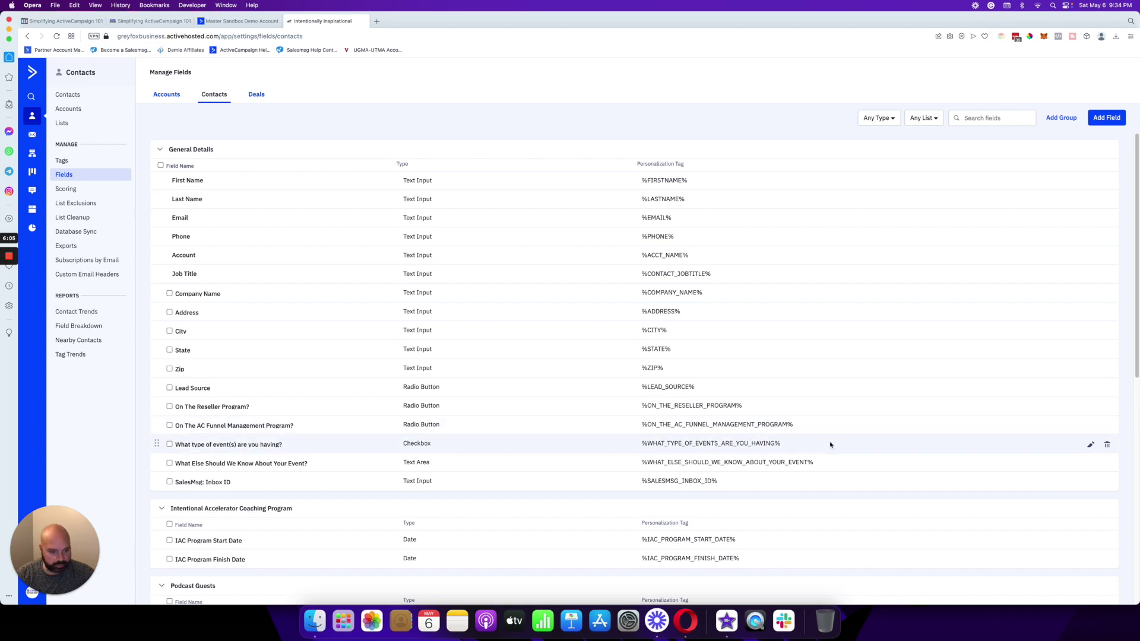
left_click(1090, 445)
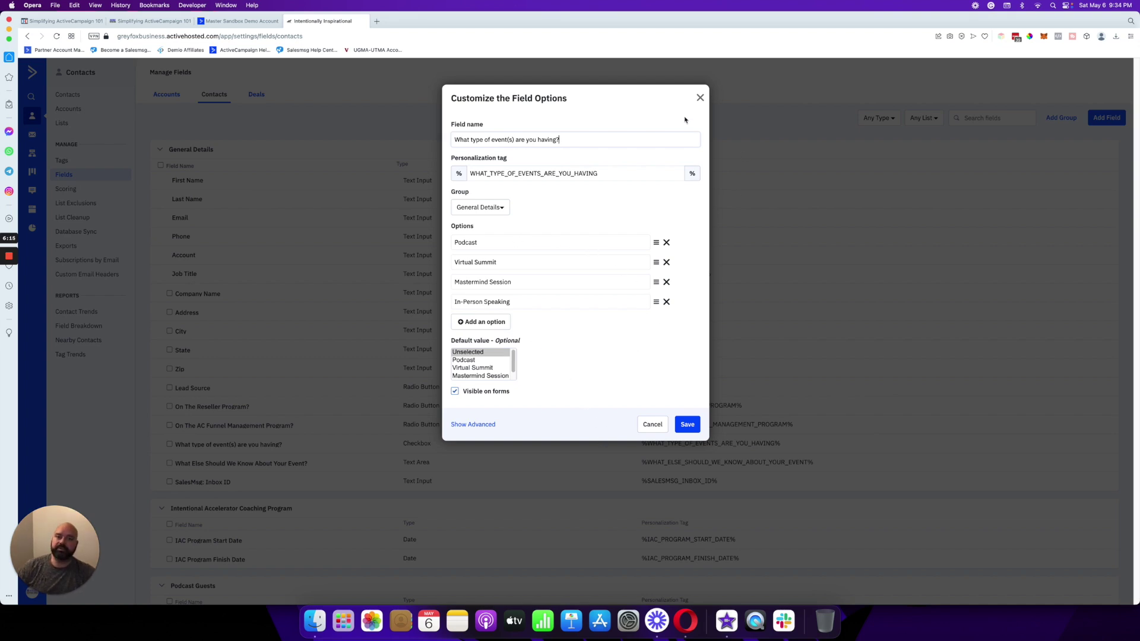
left_click(700, 98)
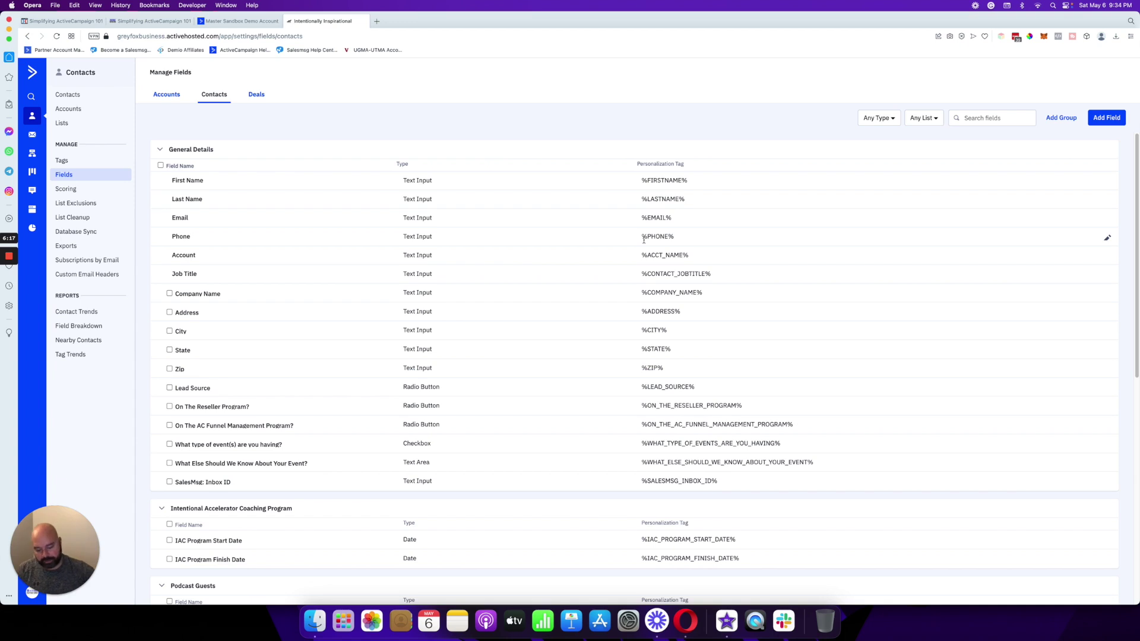